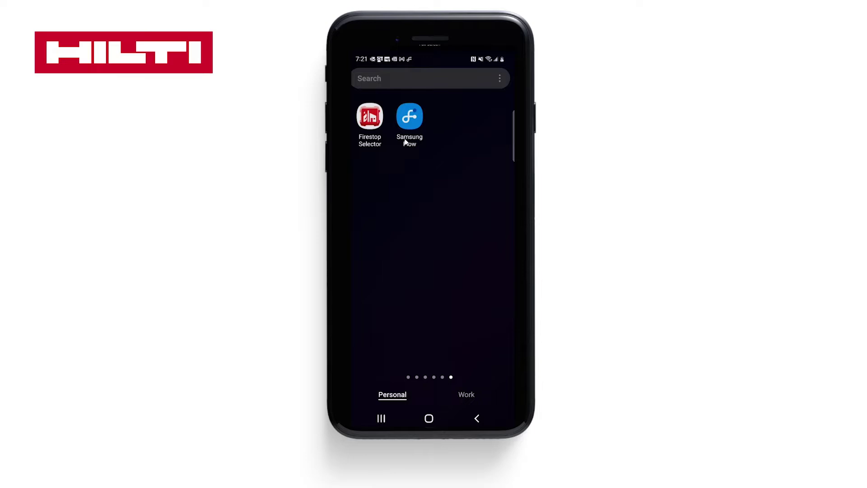
Launch Firestop Selector and start a new Engineering Judgement request.
left_click(370, 117)
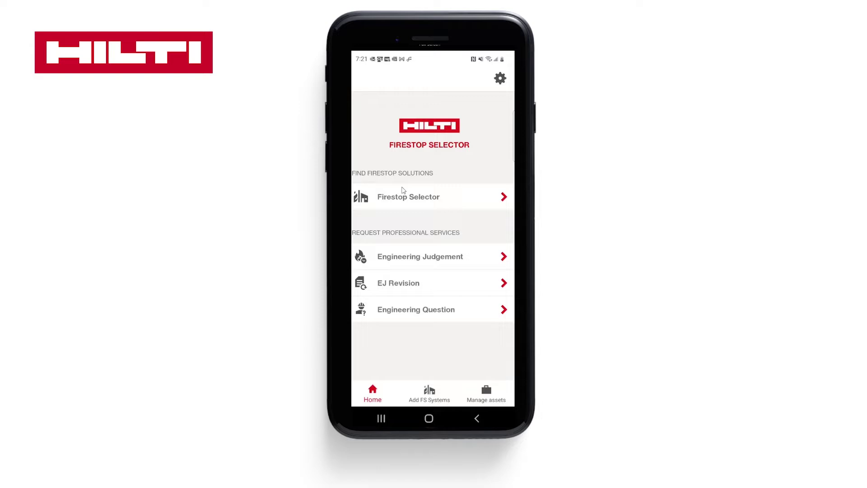
left_click(403, 257)
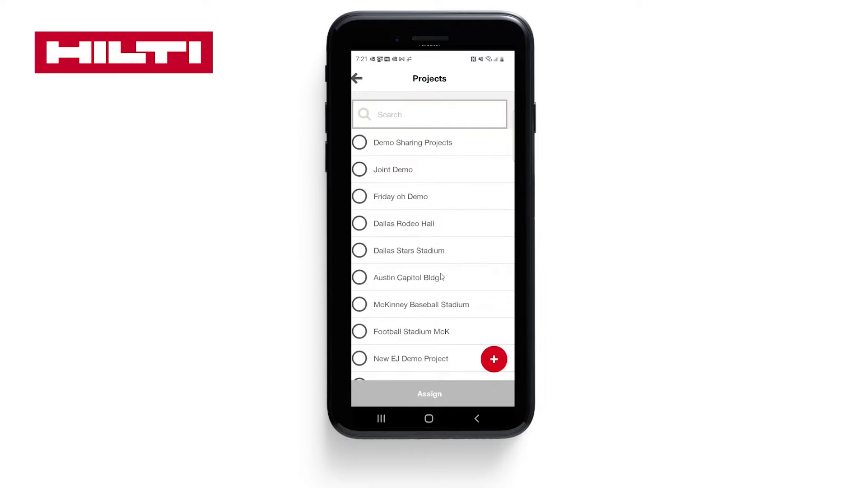
Create a new project named 'New Project Texas Alamo'.
left_click(494, 359)
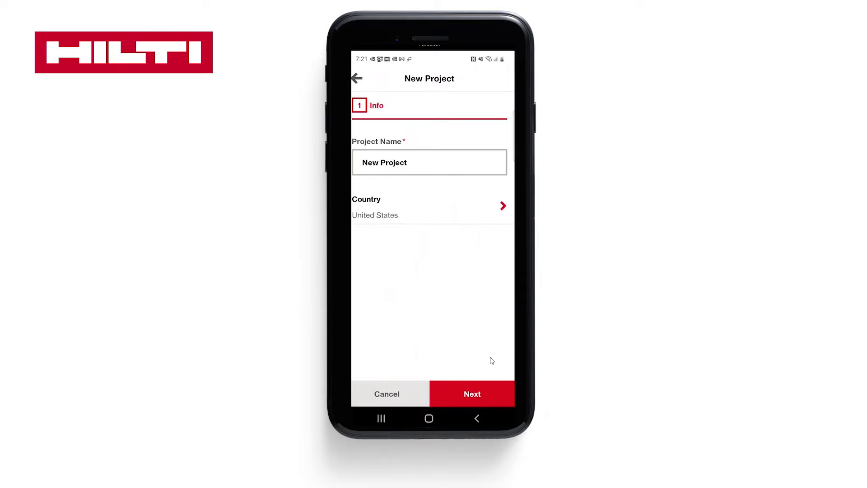
left_click(419, 164)
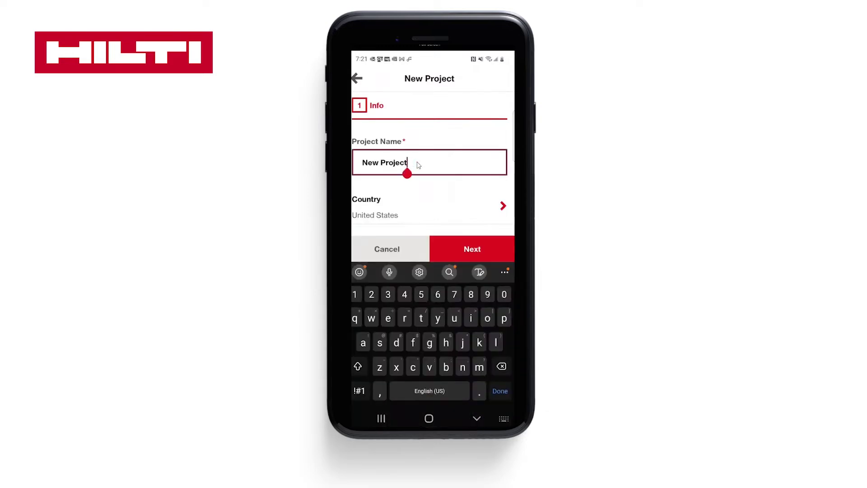
type("Texas Alamo")
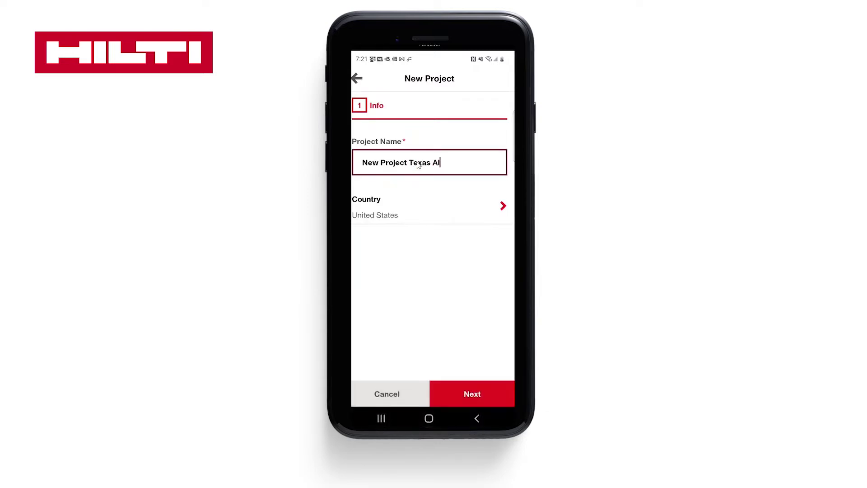
left_click(466, 395)
Enter the project address 123 Main St., 75070, McKinney, TX.
left_click(392, 158)
type("123 Main St.")
key("Tab")
key("Tab")
type("75070")
key("Tab")
type("McKinney")
key("Tab")
type("TX")
left_click(471, 397)
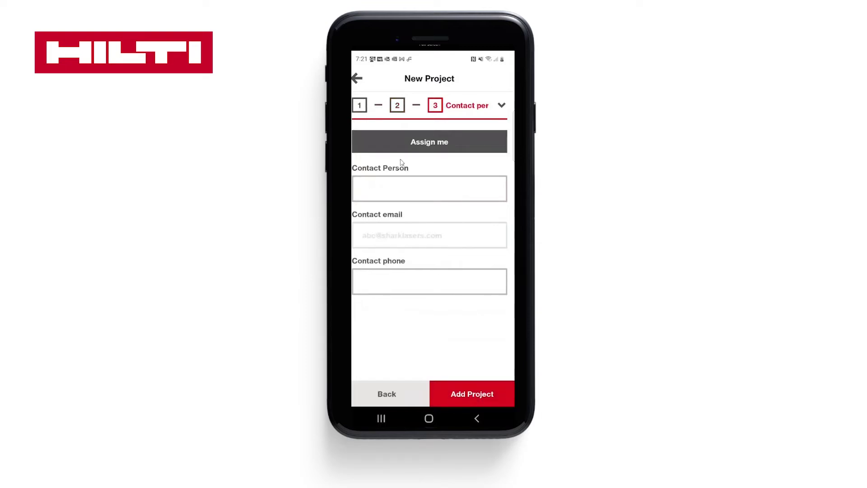
Assign yourself as contact with a phone number, add the project, and select it.
left_click(419, 146)
left_click(404, 283)
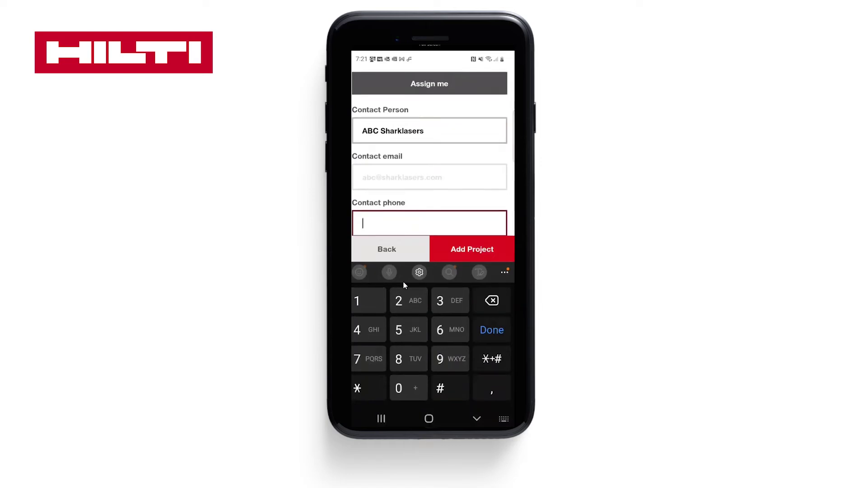
left_click(378, 329)
left_click(447, 331)
left_click(448, 357)
left_click(364, 330)
left_click(400, 301)
left_click(360, 360)
left_click(406, 386)
left_click(406, 386)
left_click(406, 387)
left_click(406, 386)
left_click(491, 330)
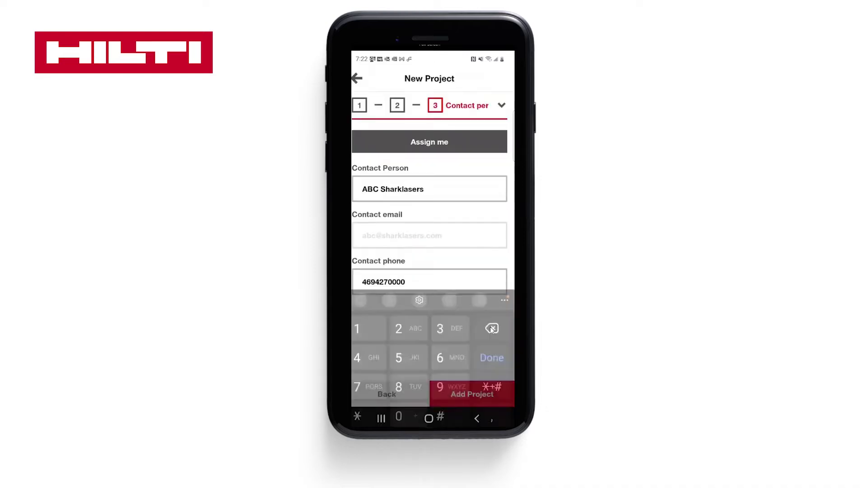
left_click(456, 396)
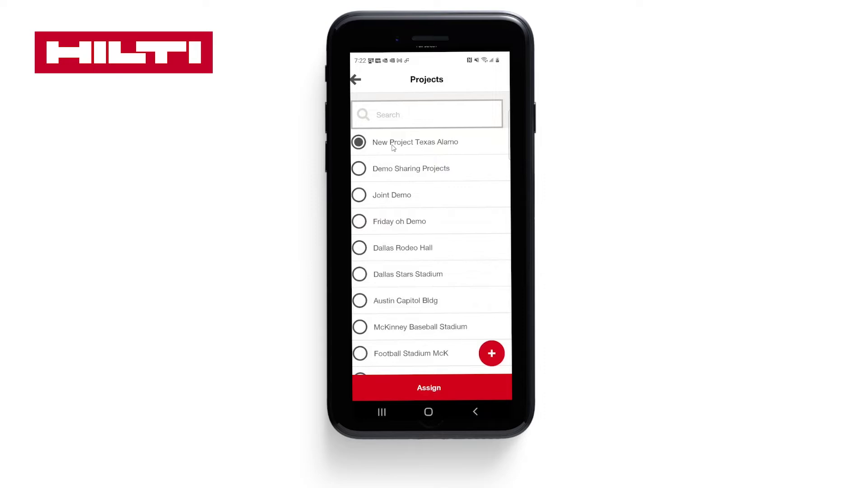
left_click(420, 387)
Assign the project and rename the request to 'New Request Texas Alamo'.
left_click(423, 388)
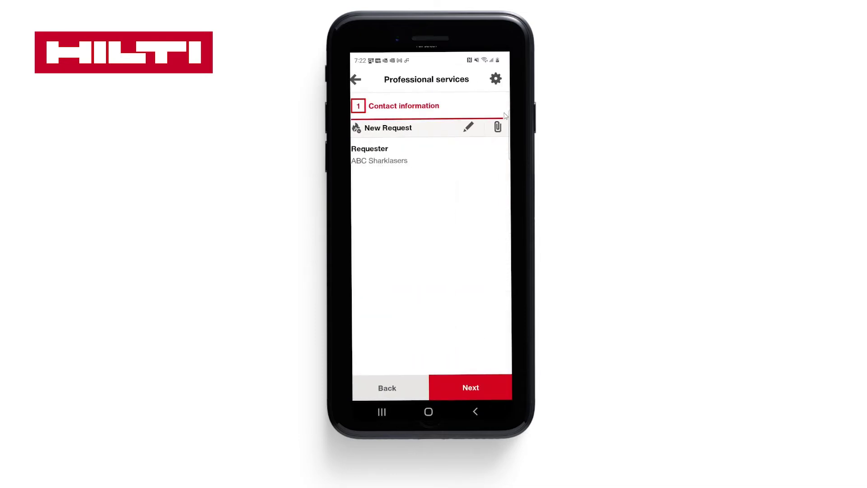
left_click(469, 127)
left_click(414, 170)
key("Escape")
type("Texas Alamo")
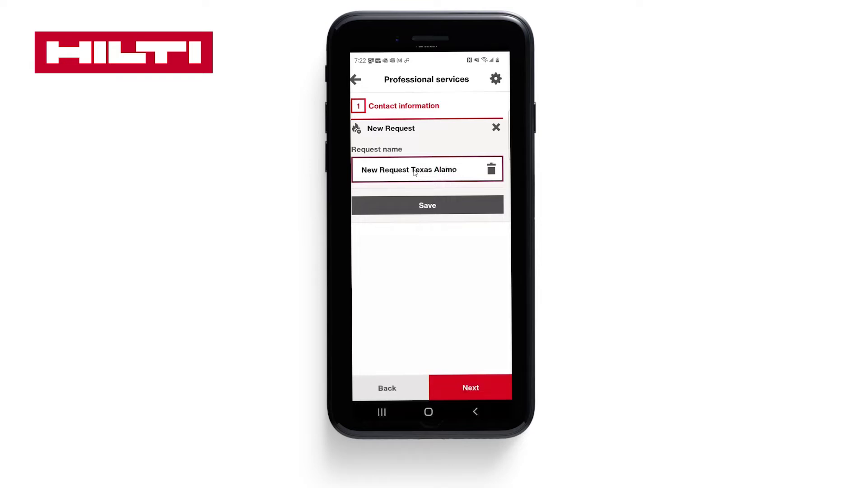
left_click(423, 210)
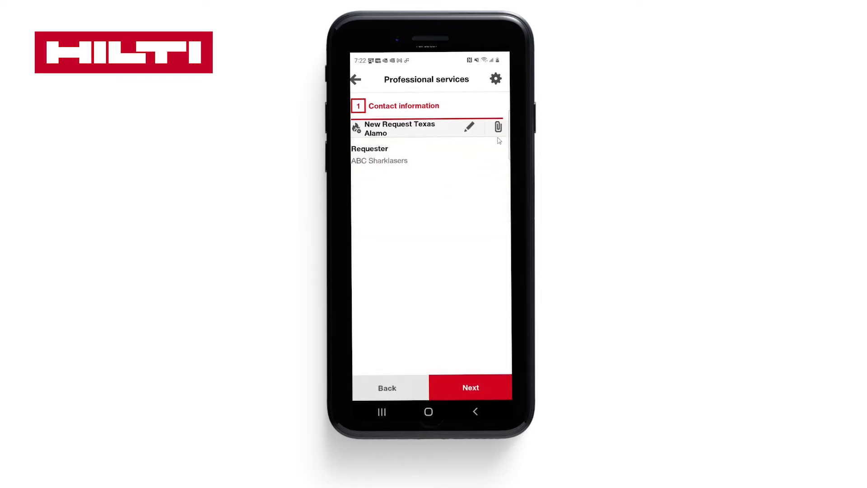
Skip adding attachments and continue to Assembly details.
left_click(499, 126)
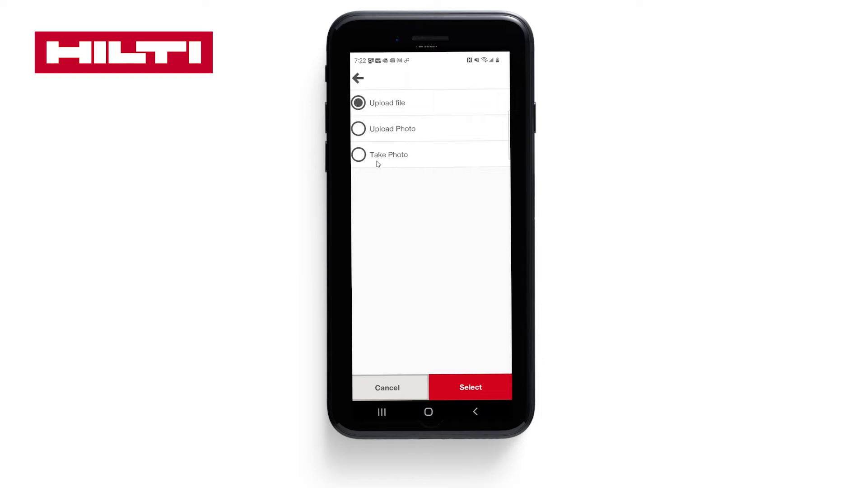
left_click(360, 80)
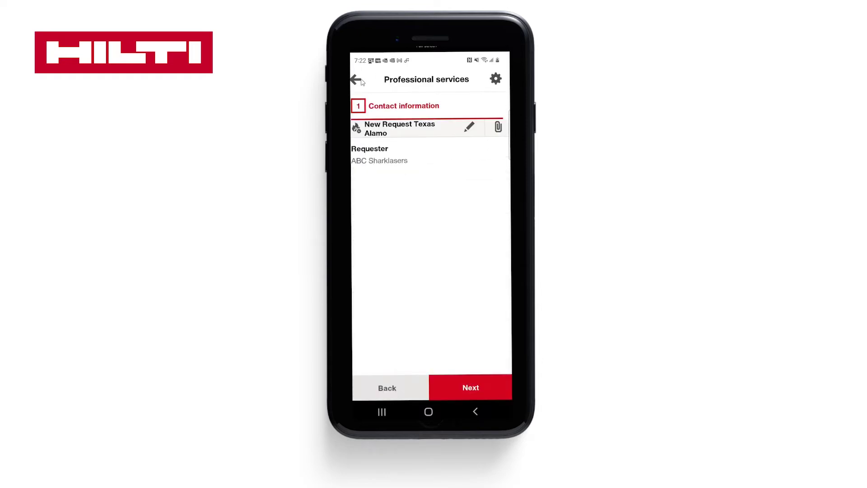
left_click(472, 390)
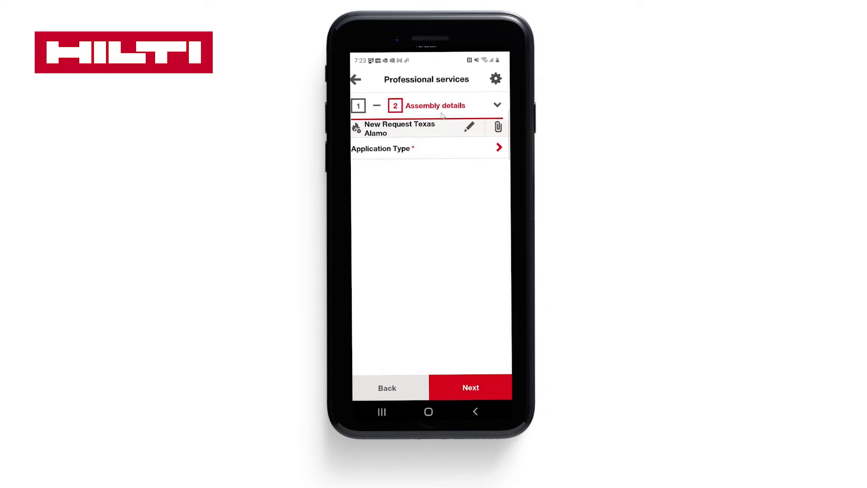
Choose Joint as application type and 2 Hours as F-Rating, reaching Additional attributes.
left_click(500, 149)
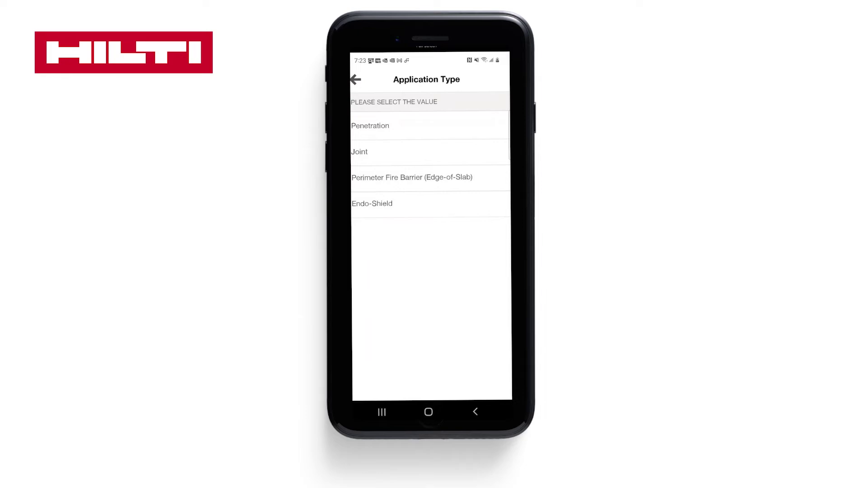
left_click(372, 153)
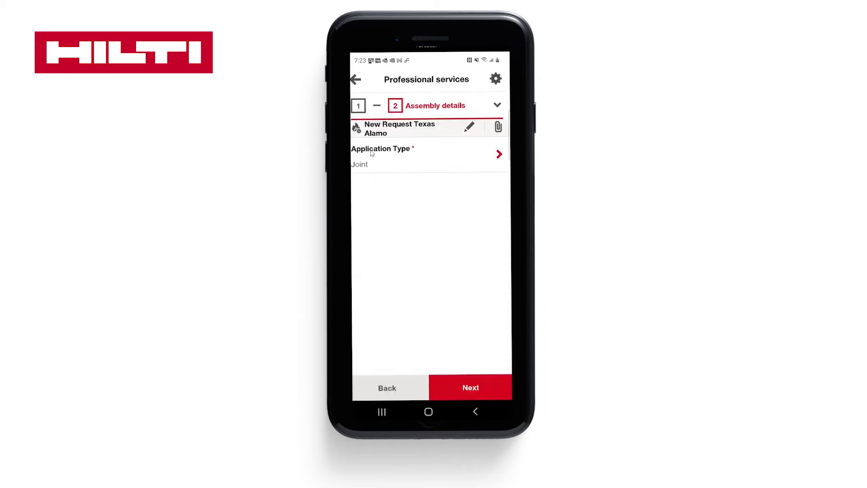
left_click(470, 395)
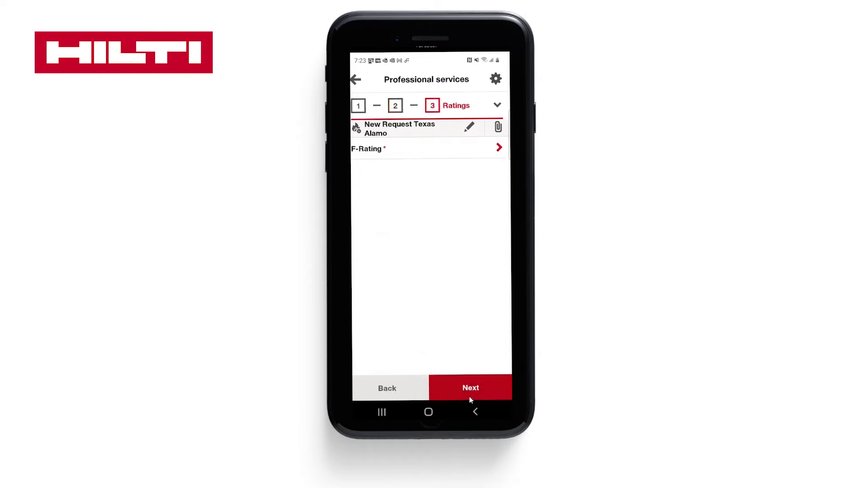
left_click(484, 152)
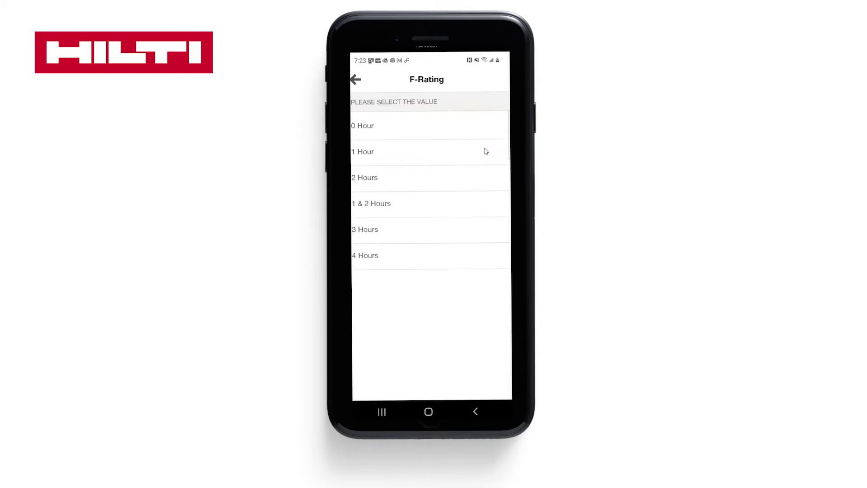
left_click(371, 182)
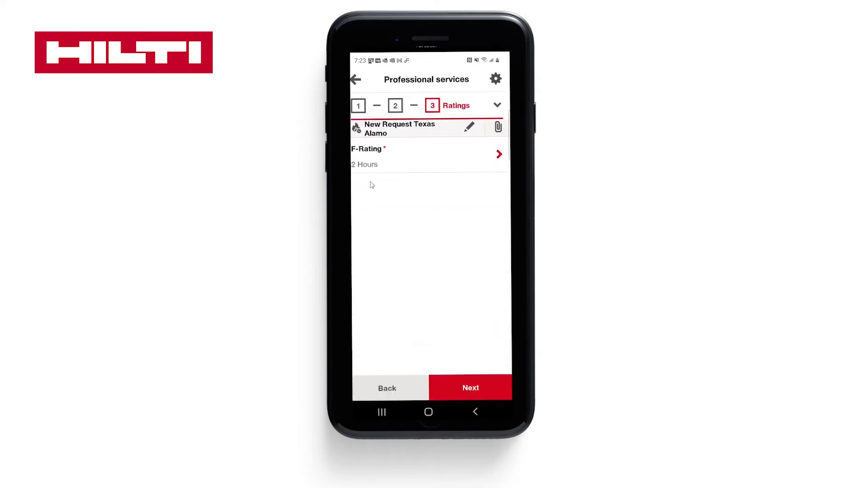
left_click(469, 390)
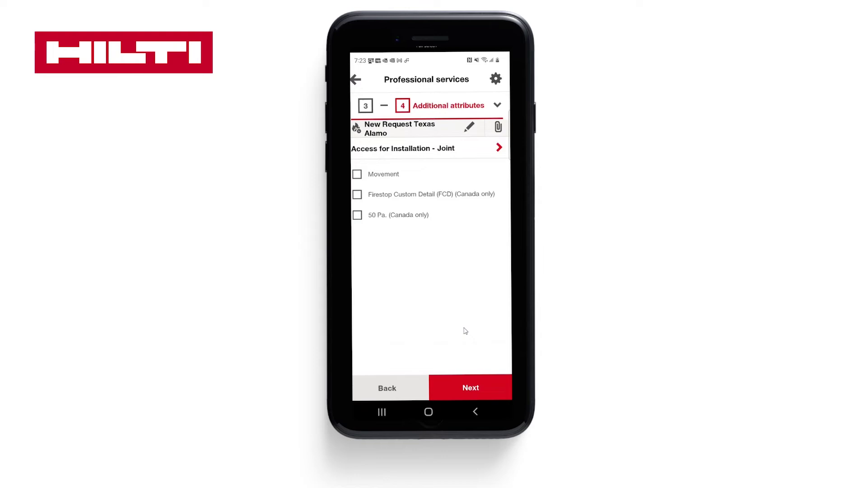
Set joint type Head-of-Wall and horizontal assembly Concrete Floor with minimum thickness 6.
left_click(473, 394)
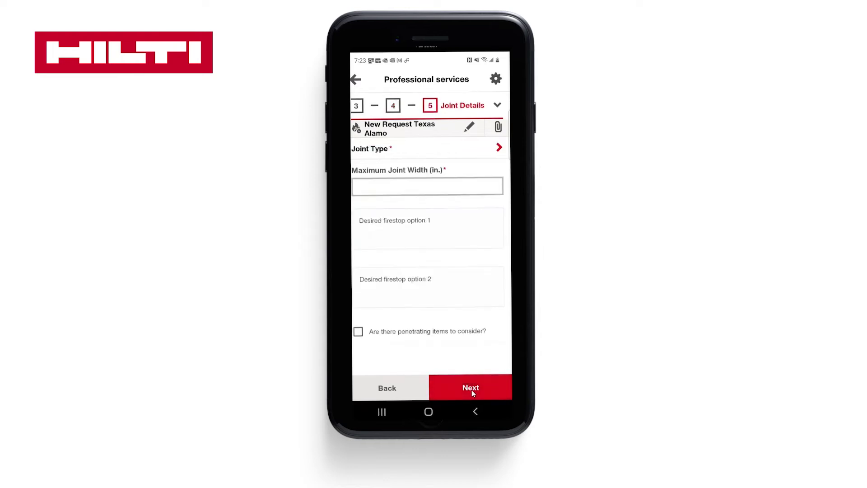
left_click(500, 148)
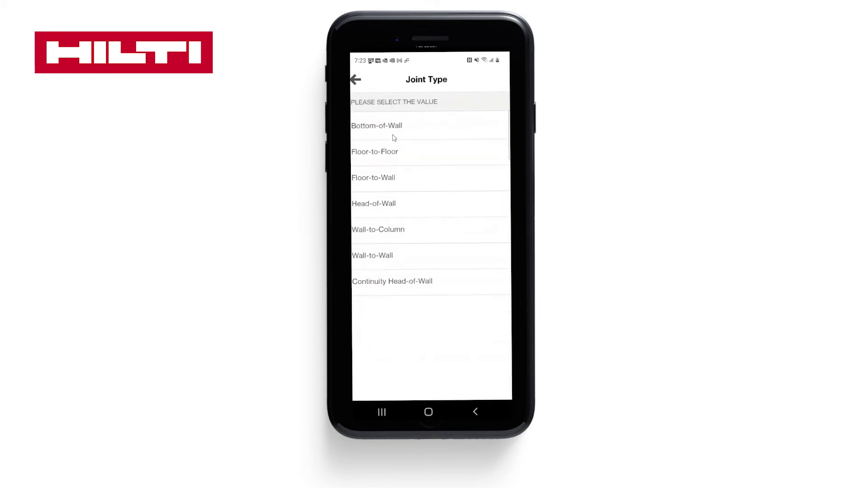
left_click(375, 205)
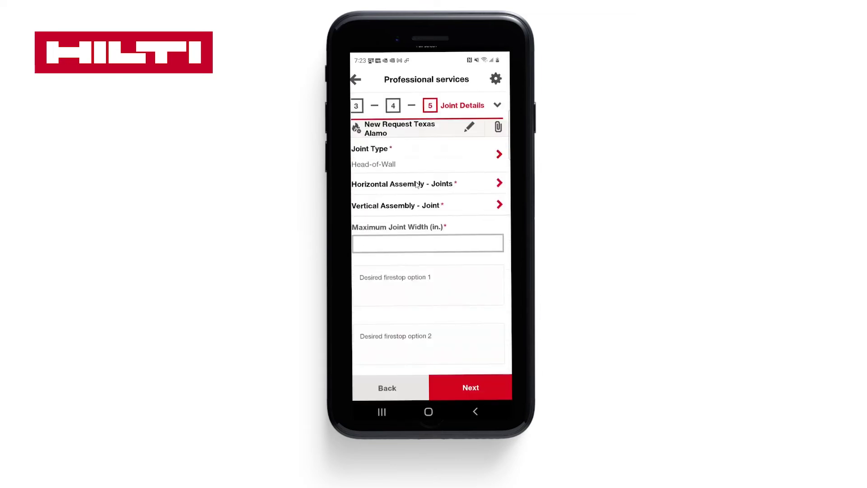
left_click(433, 185)
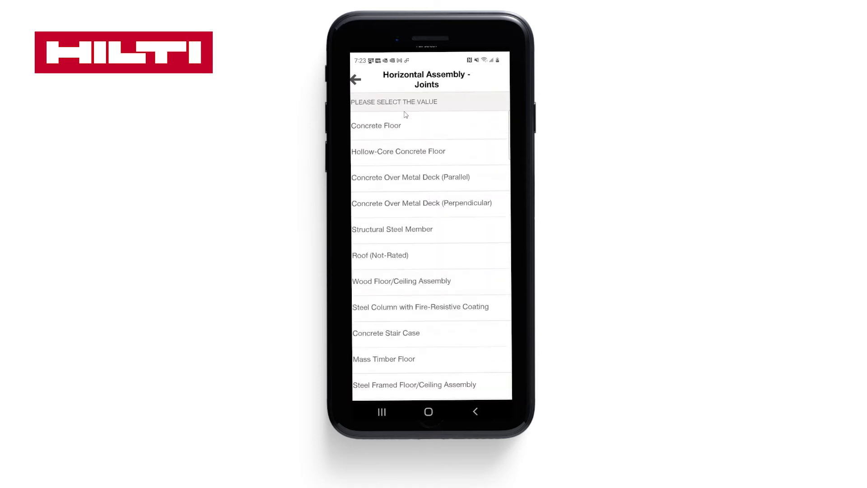
left_click(380, 128)
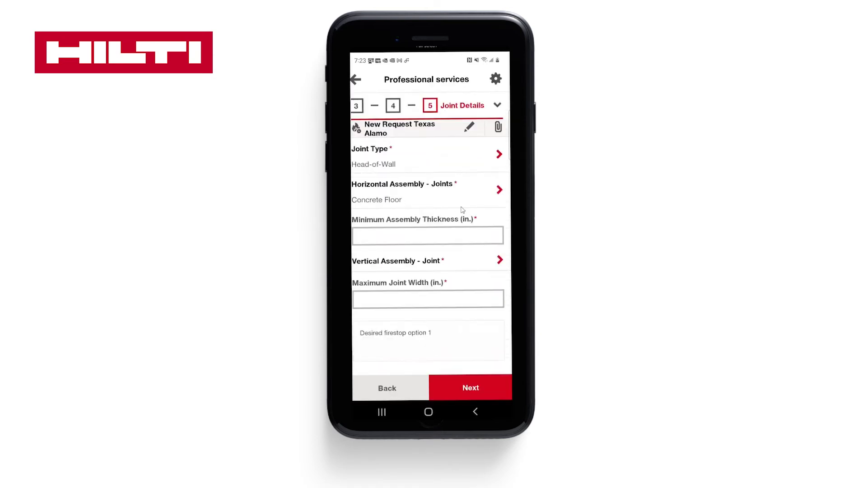
left_click(437, 238)
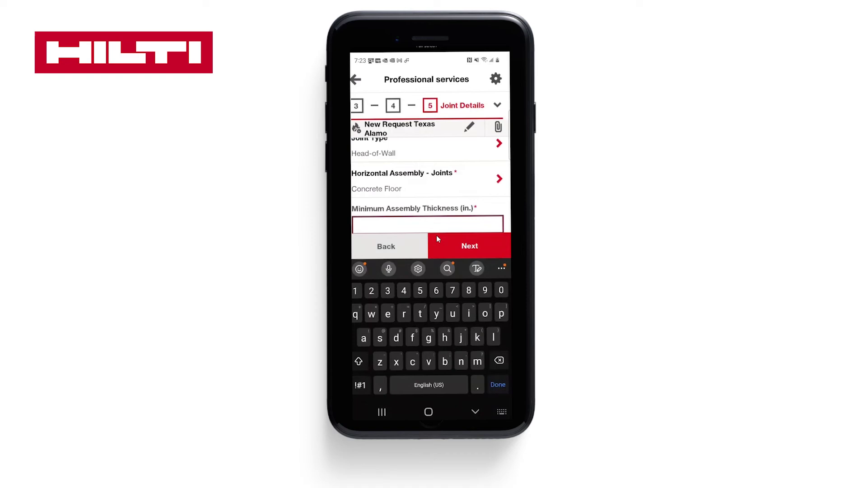
type("6")
key("Return")
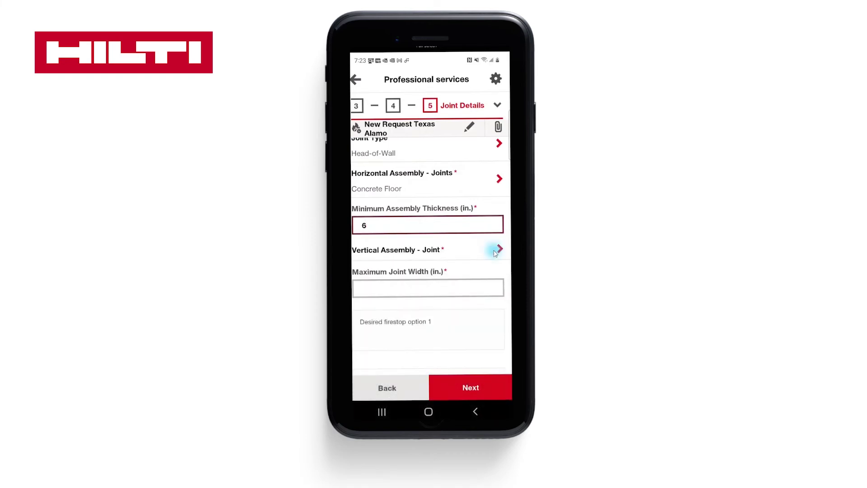
Set Gypsum Wall, stud width 16, joint width 2, and firestop option 'Mineral wool and spray'.
left_click(496, 254)
left_click(384, 127)
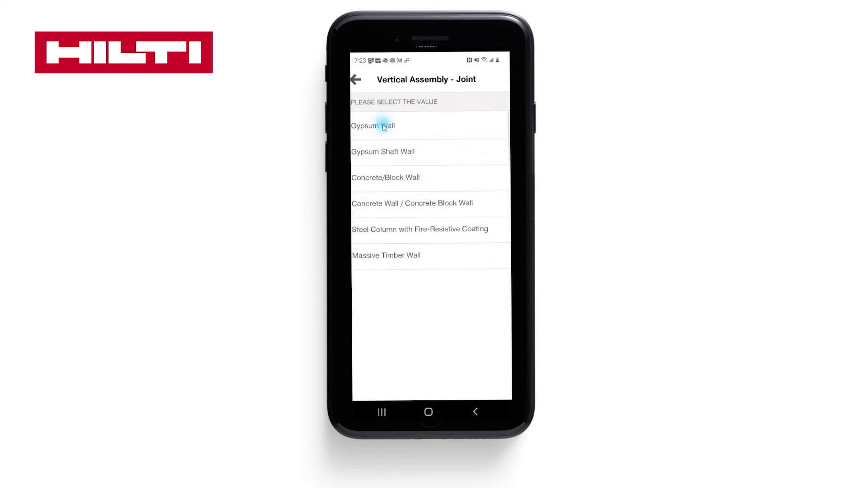
left_click(407, 299)
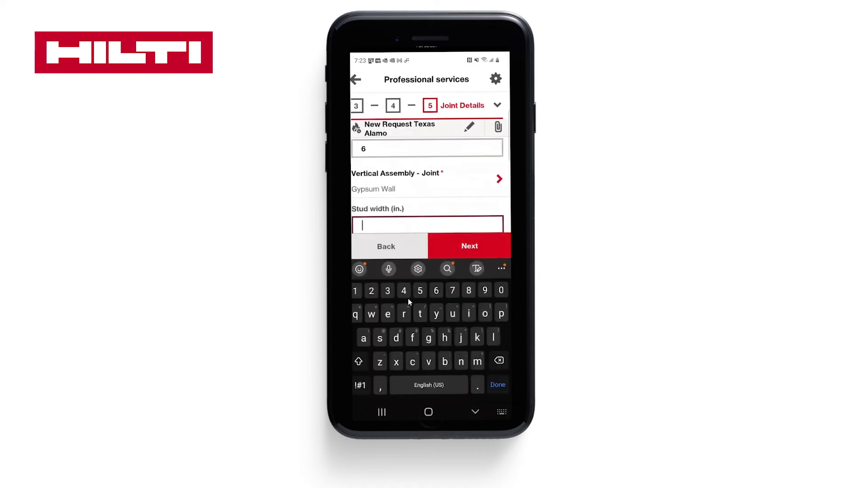
type("16")
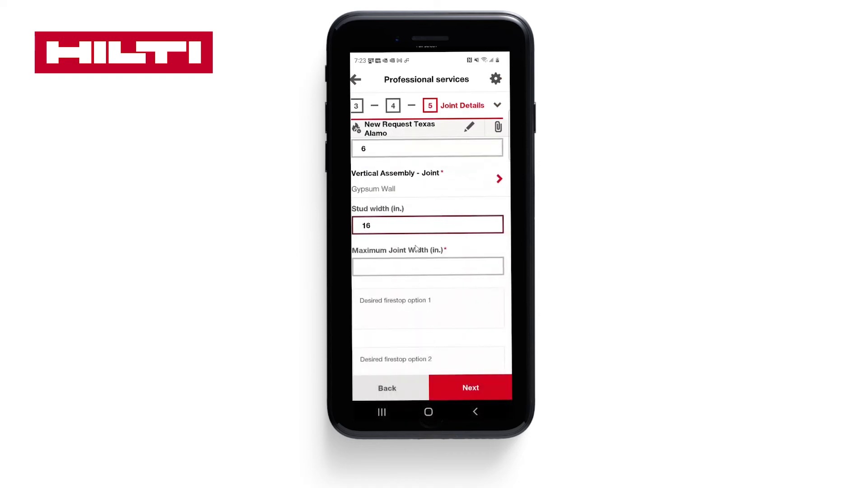
left_click(405, 265)
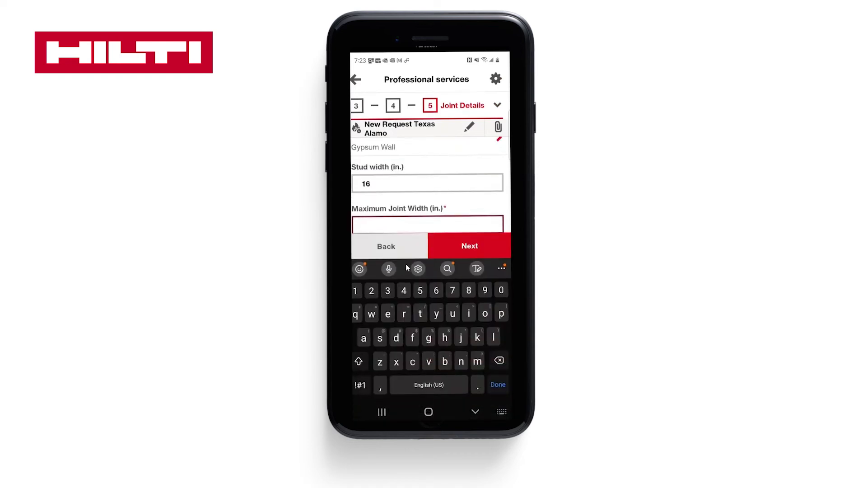
type("2")
key("Return")
left_click(404, 270)
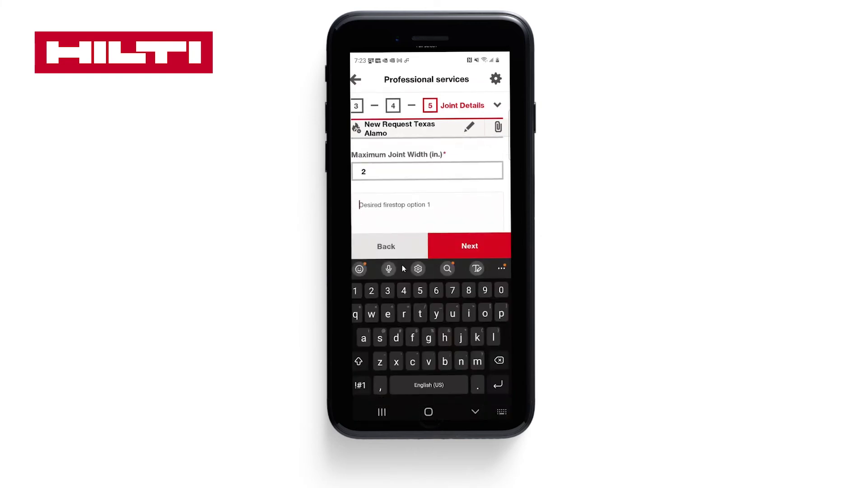
type("Mineral")
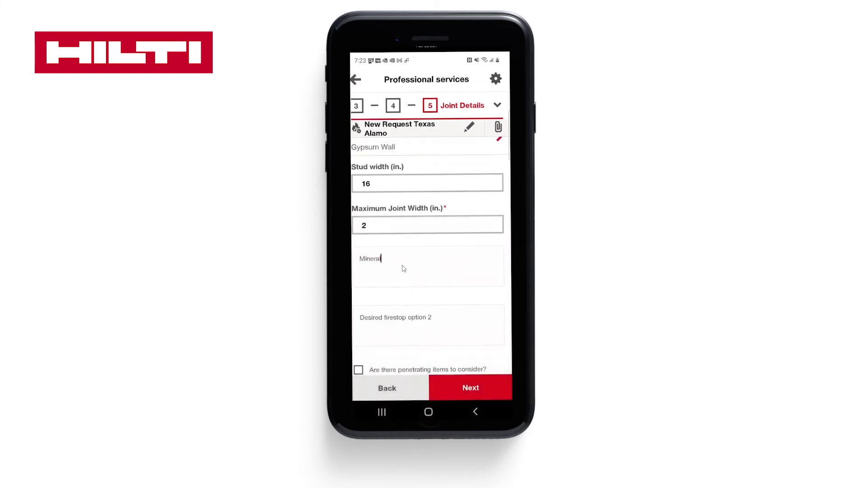
type(" wool and spray")
left_click(470, 387)
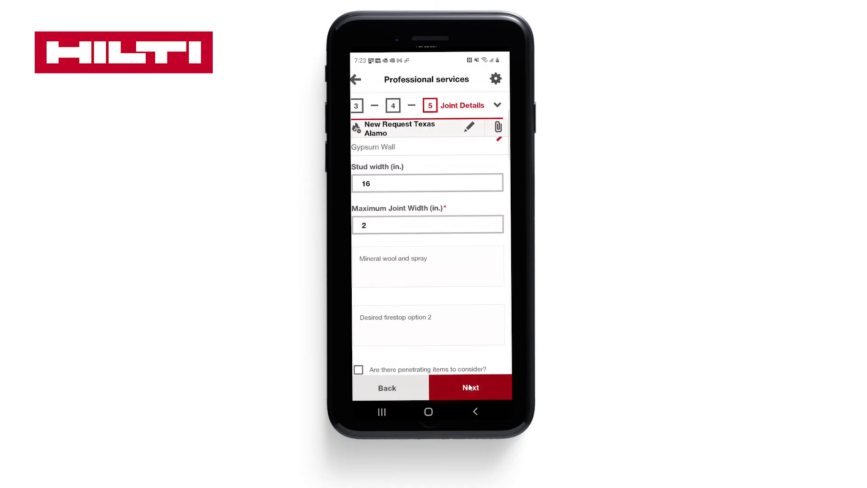
Enter the comment 'Add comments , optional' and go to Review & Submit.
left_click(421, 207)
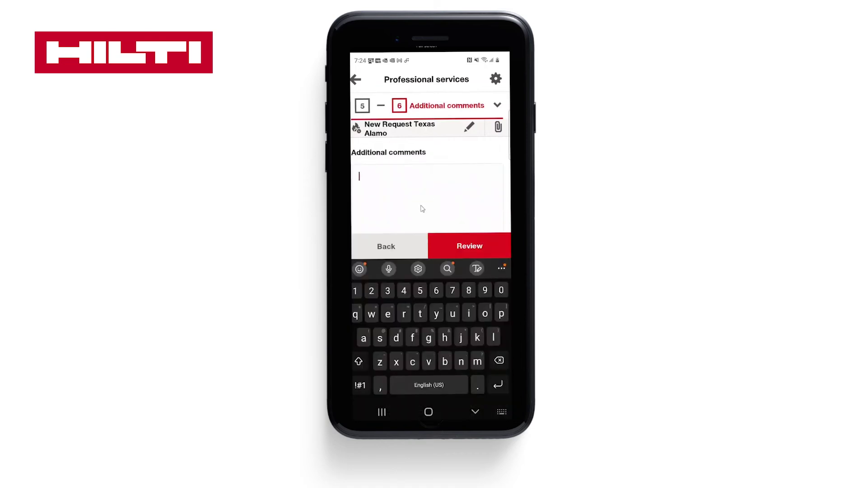
type("Add c")
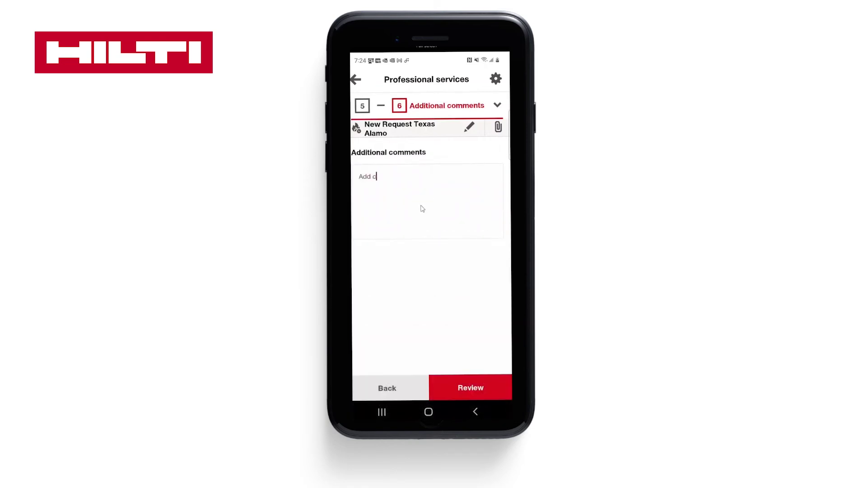
type("omments , optional")
left_click(468, 389)
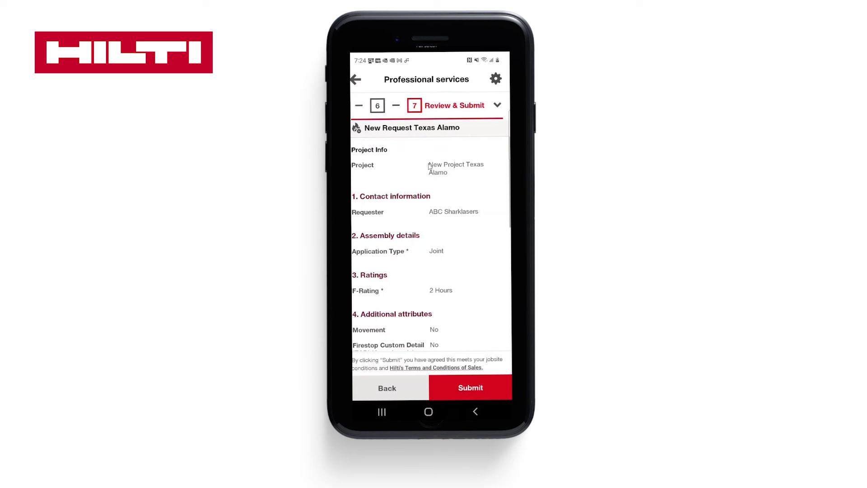
Review the New Request Texas Alamo summary and submit it.
scroll(430, 201, "down", 5)
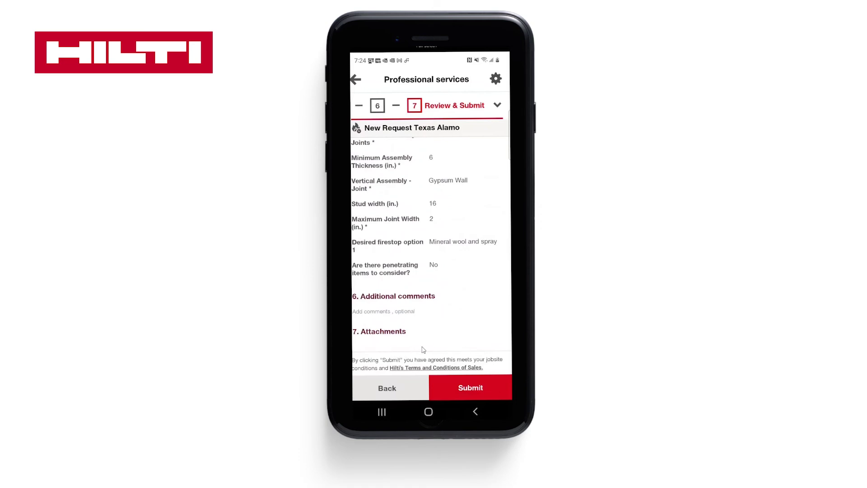
left_click(476, 391)
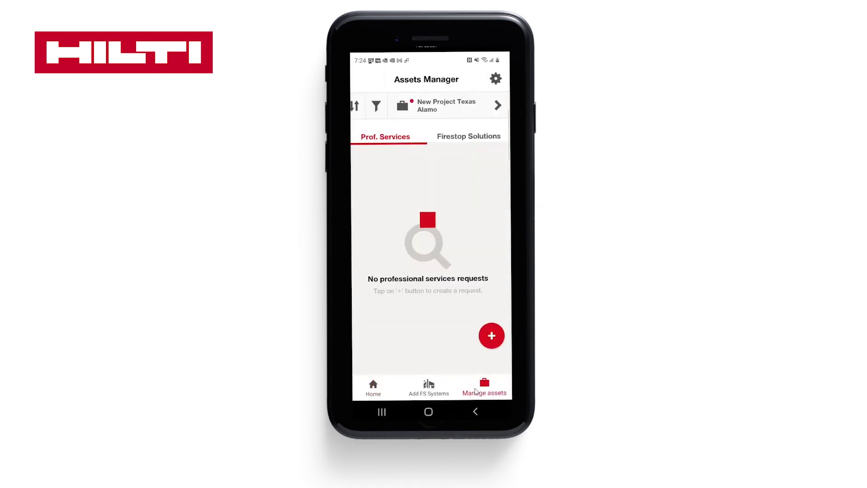